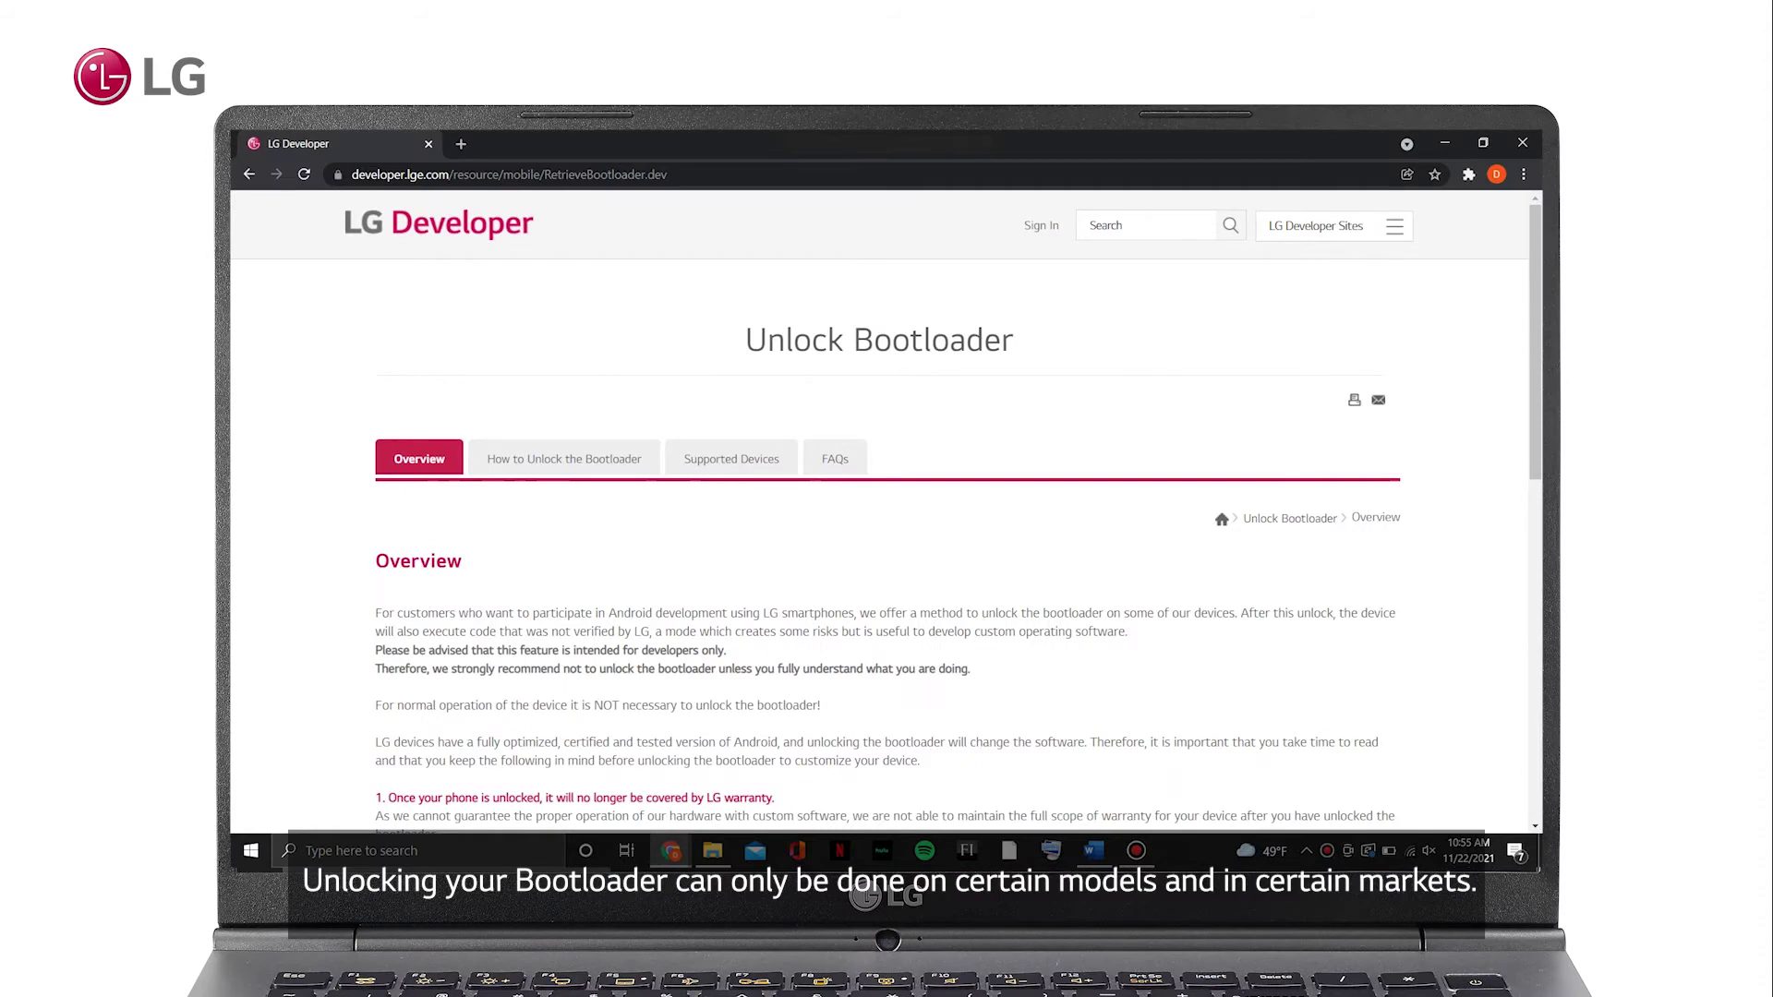
{"action": "scroll", "coordinate": [886, 554], "scroll_direction": "down", "scroll_amount": 2}
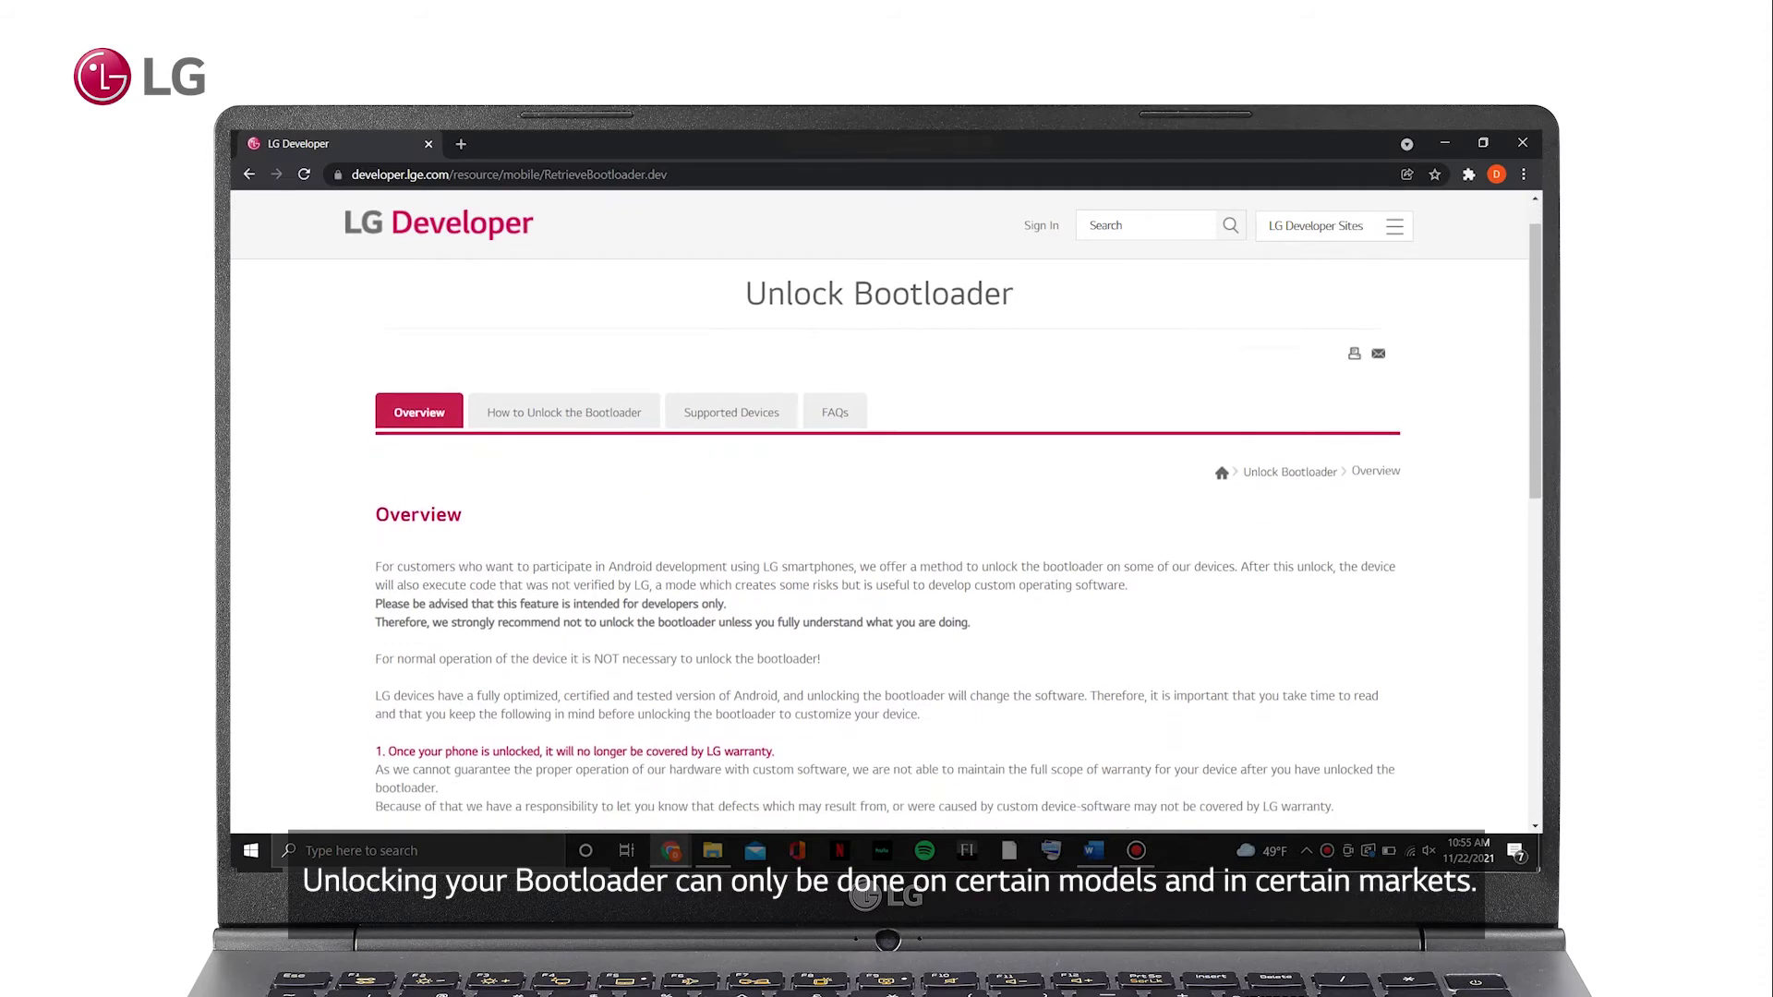
{"action": "scroll", "coordinate": [886, 554], "scroll_direction": "down", "scroll_amount": 2}
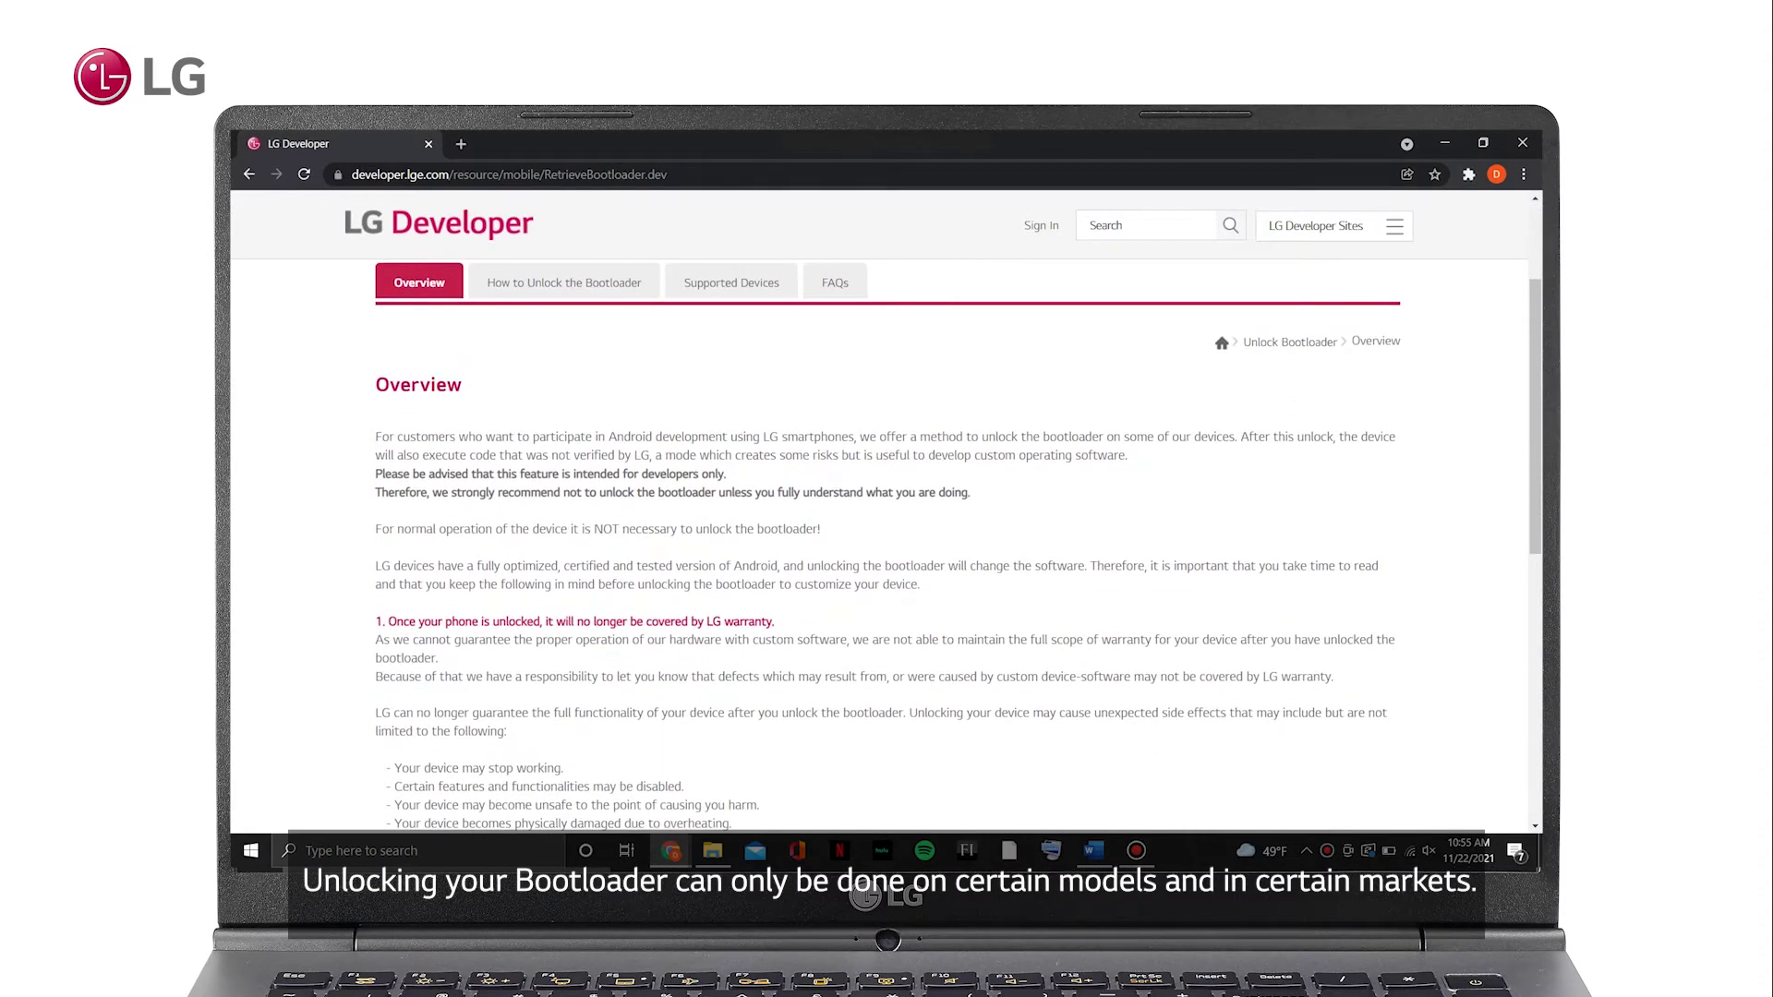
{"action": "scroll", "coordinate": [888, 554], "scroll_direction": "down", "scroll_amount": 1}
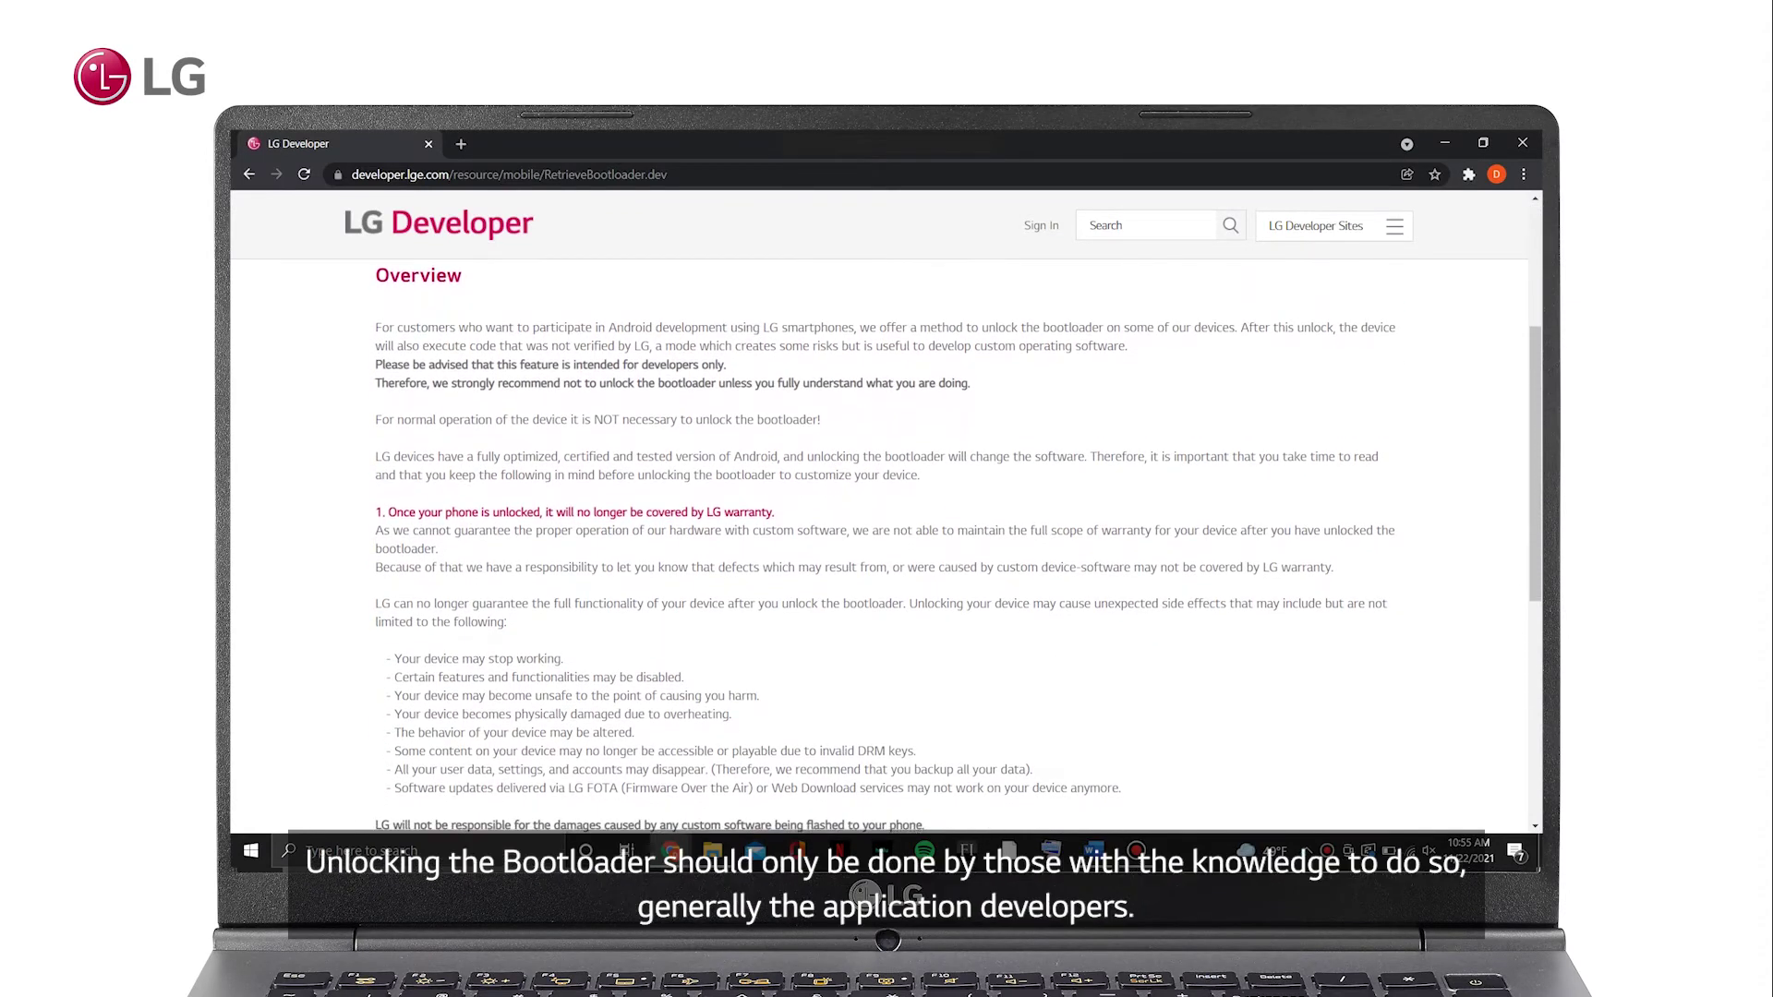
{"action": "scroll", "coordinate": [886, 555], "scroll_direction": "down", "scroll_amount": 1}
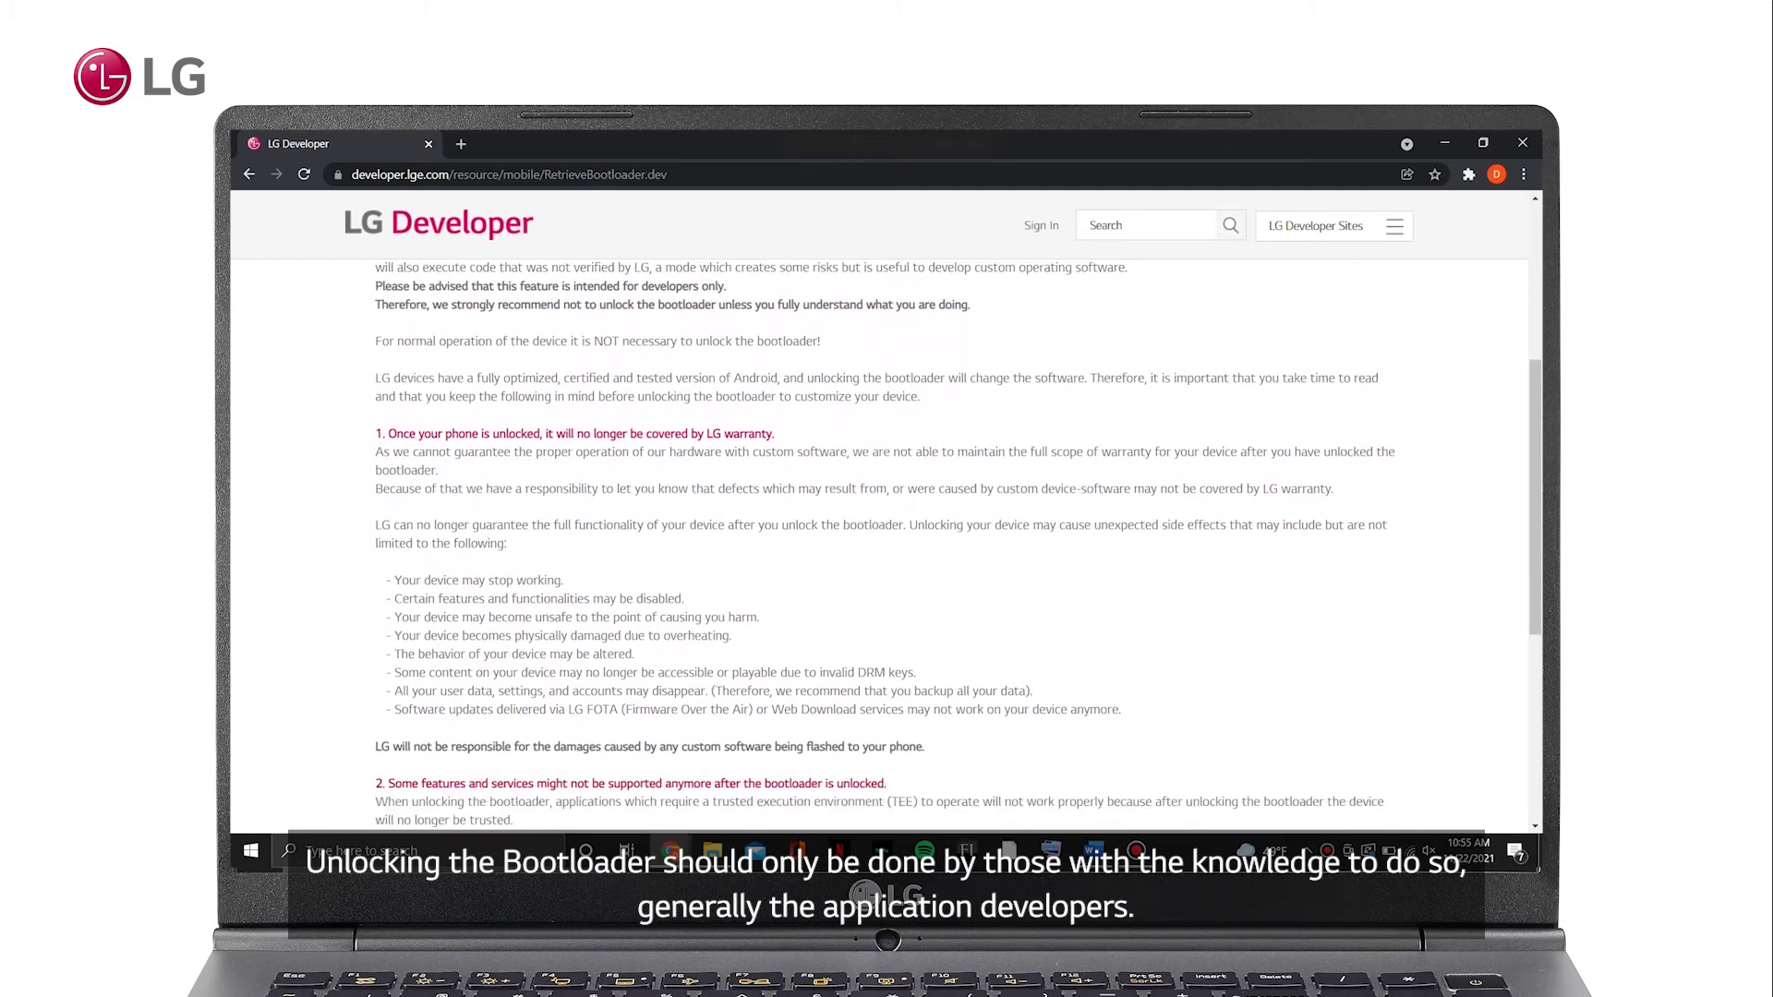
{"action": "scroll", "coordinate": [886, 554], "scroll_direction": "down", "scroll_amount": 1}
{"action": "scroll", "coordinate": [886, 554], "scroll_direction": "down", "scroll_amount": 1}
{"action": "scroll", "coordinate": [887, 554], "scroll_direction": "down", "scroll_amount": 1}
{"action": "scroll", "coordinate": [887, 554], "scroll_direction": "down", "scroll_amount": 1}
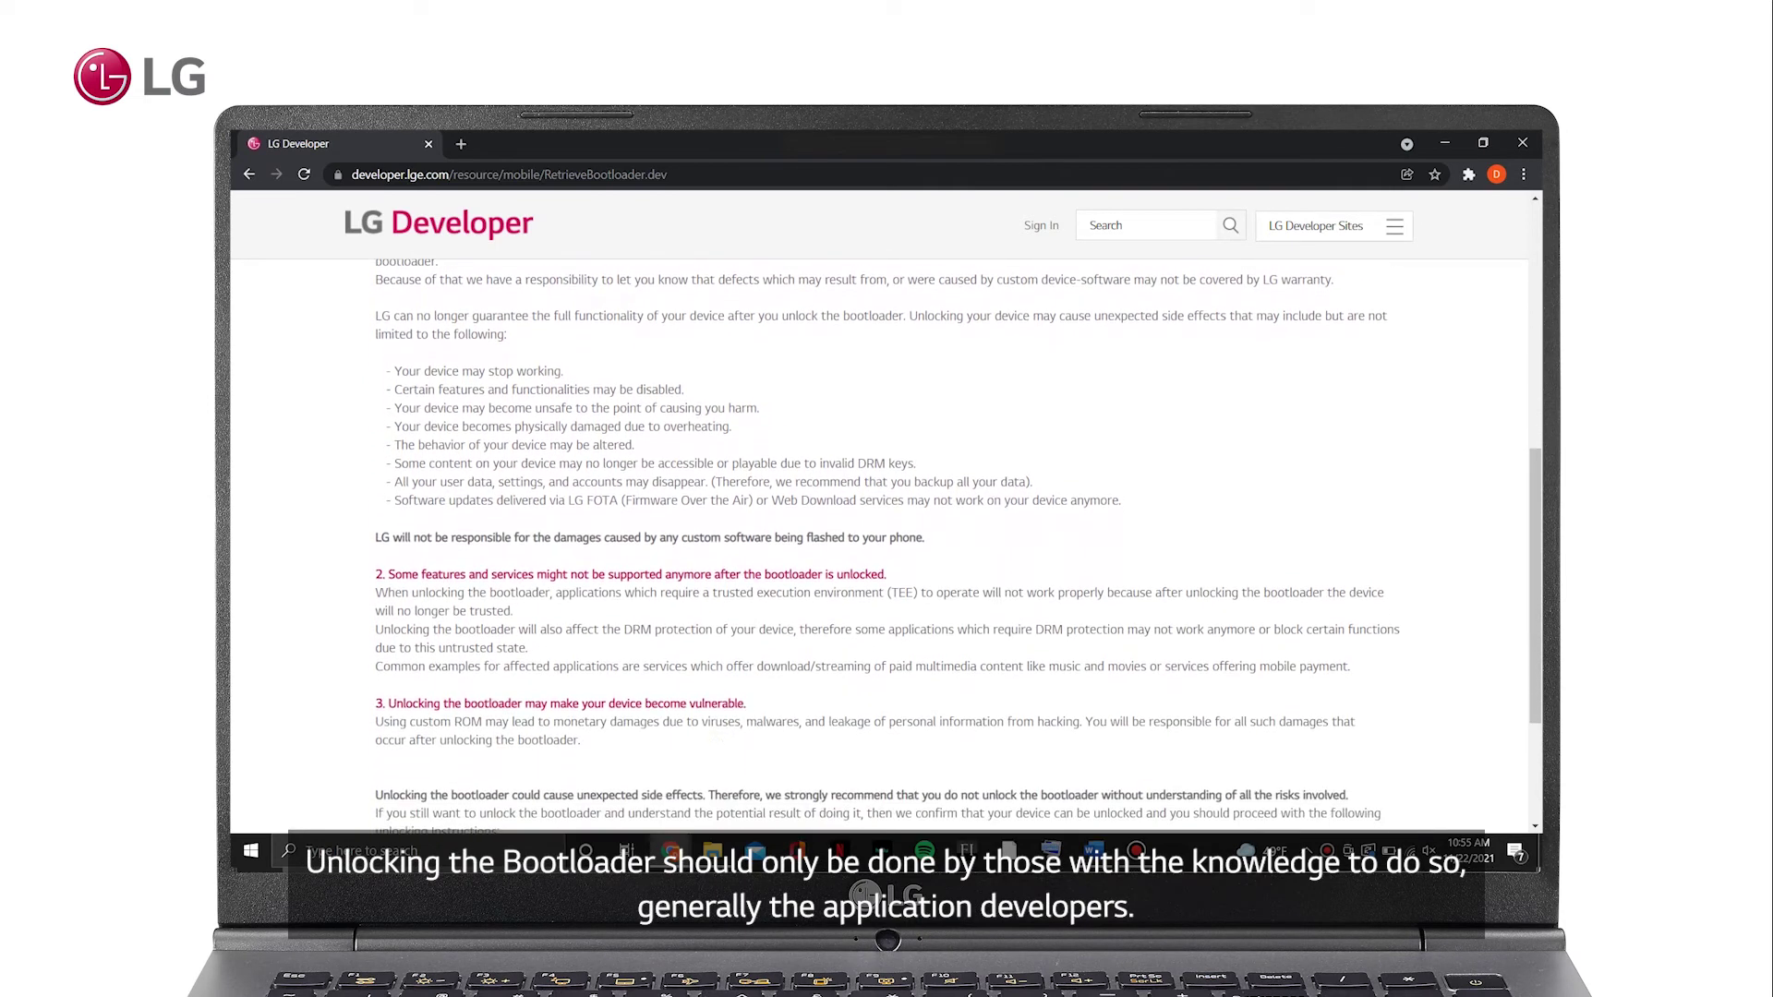
{"action": "scroll", "coordinate": [888, 555], "scroll_direction": "down", "scroll_amount": 1}
{"action": "scroll", "coordinate": [887, 553], "scroll_direction": "down", "scroll_amount": 1}
{"action": "scroll", "coordinate": [887, 555], "scroll_direction": "down", "scroll_amount": 1}
{"action": "scroll", "coordinate": [886, 554], "scroll_direction": "down", "scroll_amount": 1}
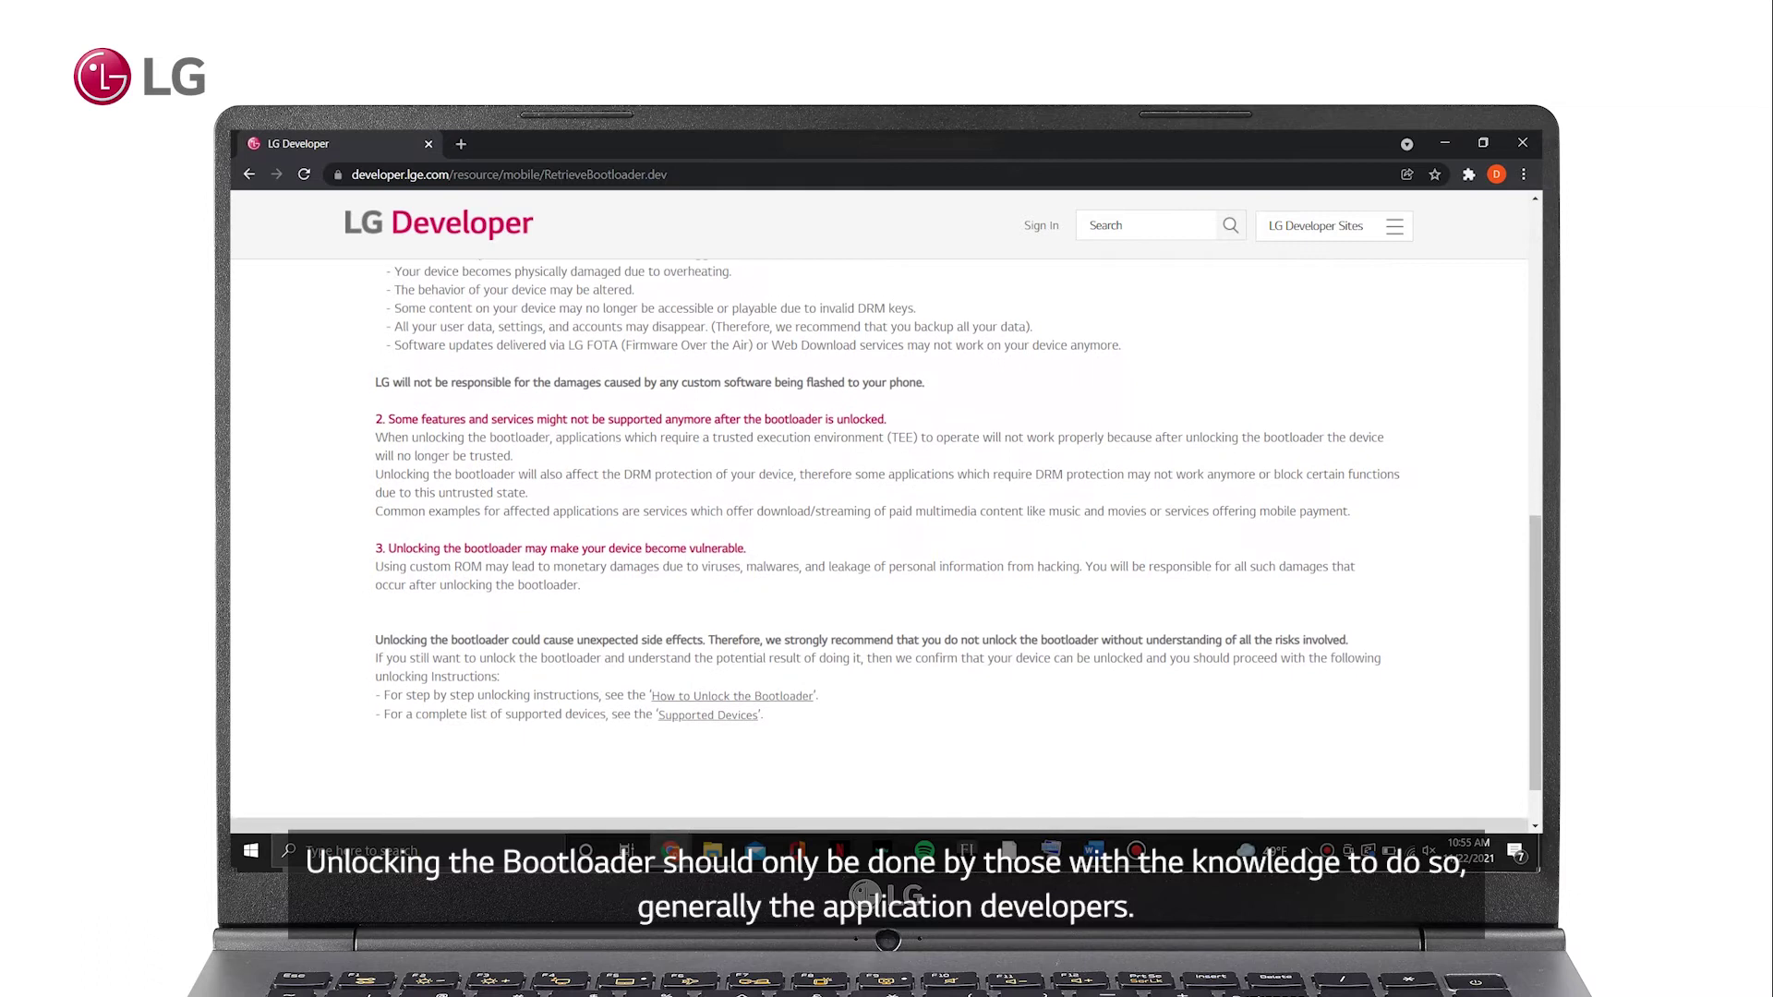
{"action": "scroll", "coordinate": [887, 554], "scroll_direction": "down", "scroll_amount": 1}
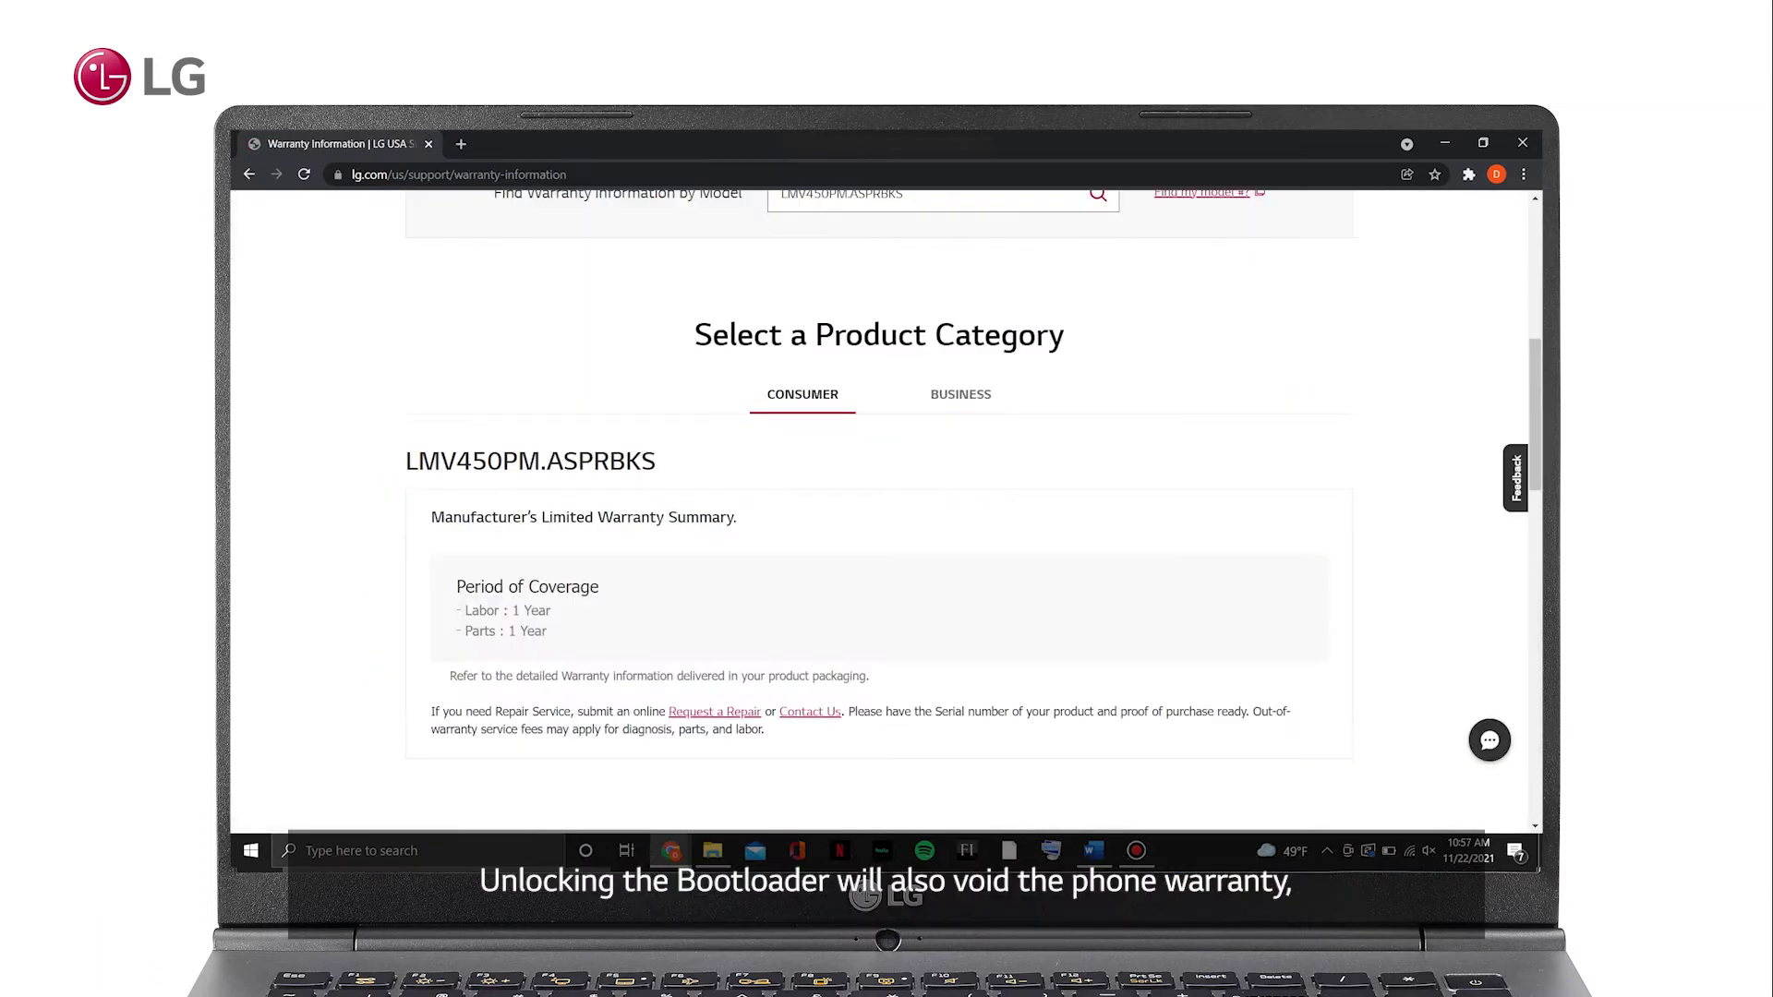
{"action": "scroll", "coordinate": [887, 554], "scroll_direction": "down", "scroll_amount": 1}
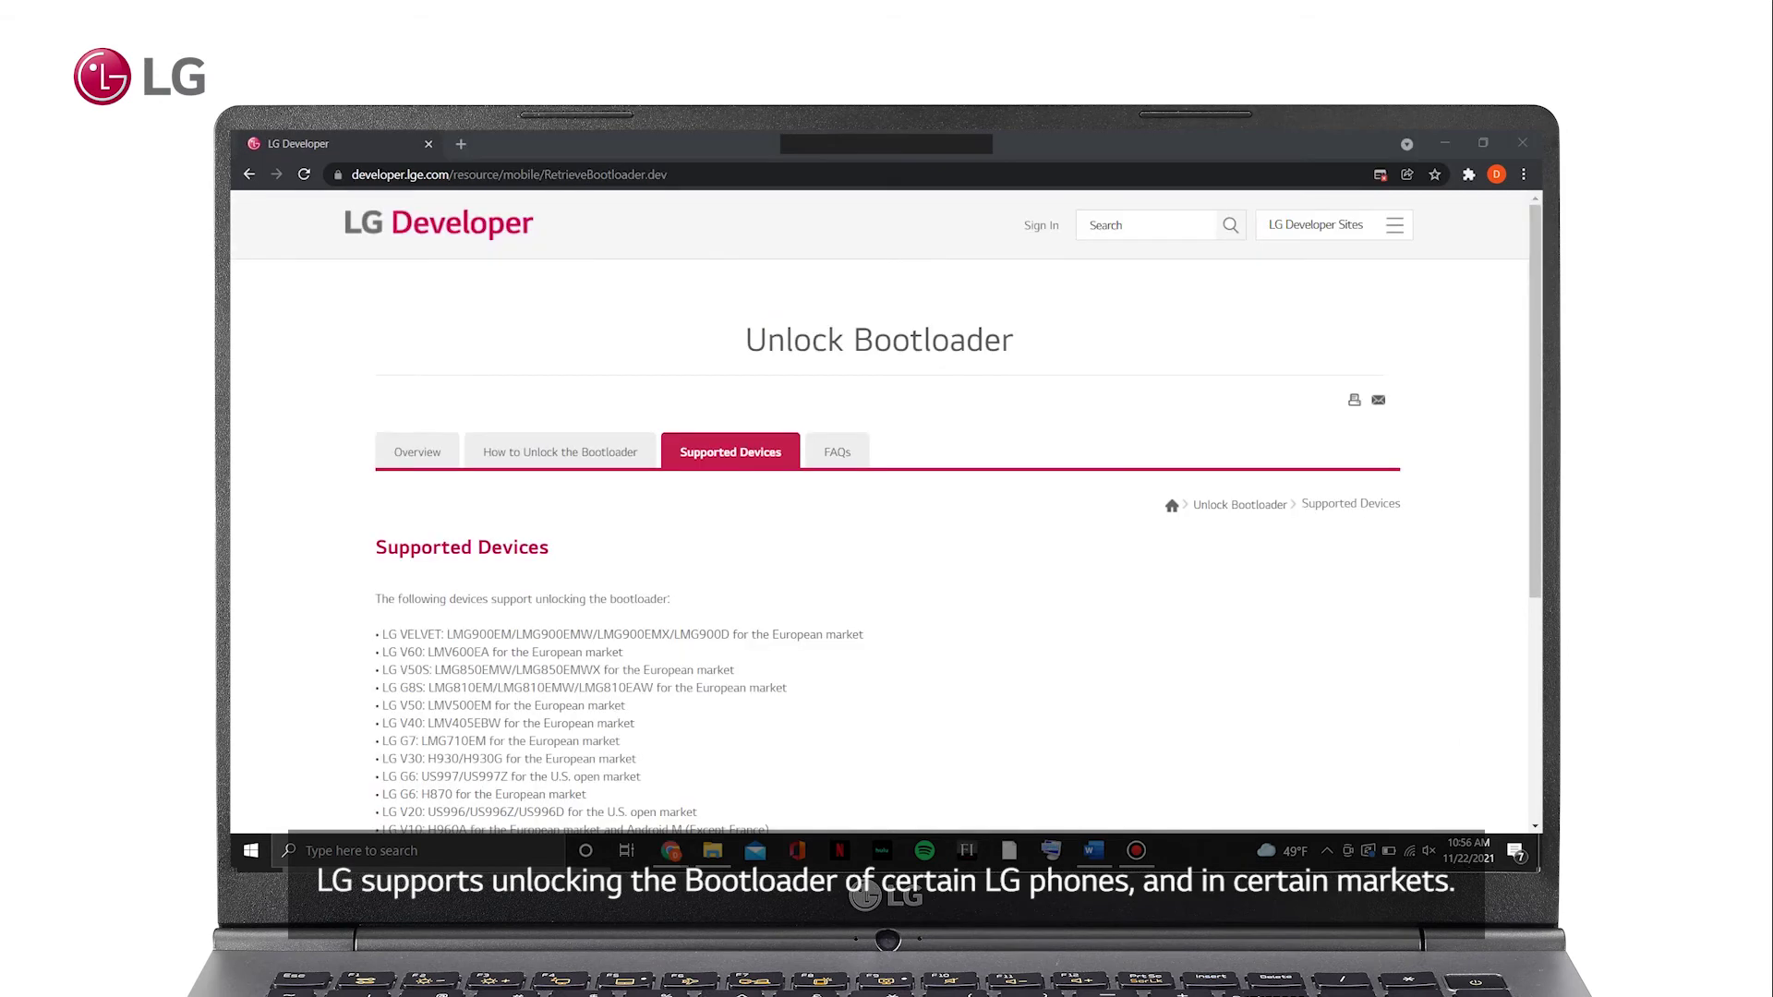
{"action": "scroll", "coordinate": [886, 540], "scroll_direction": "down", "scroll_amount": 1}
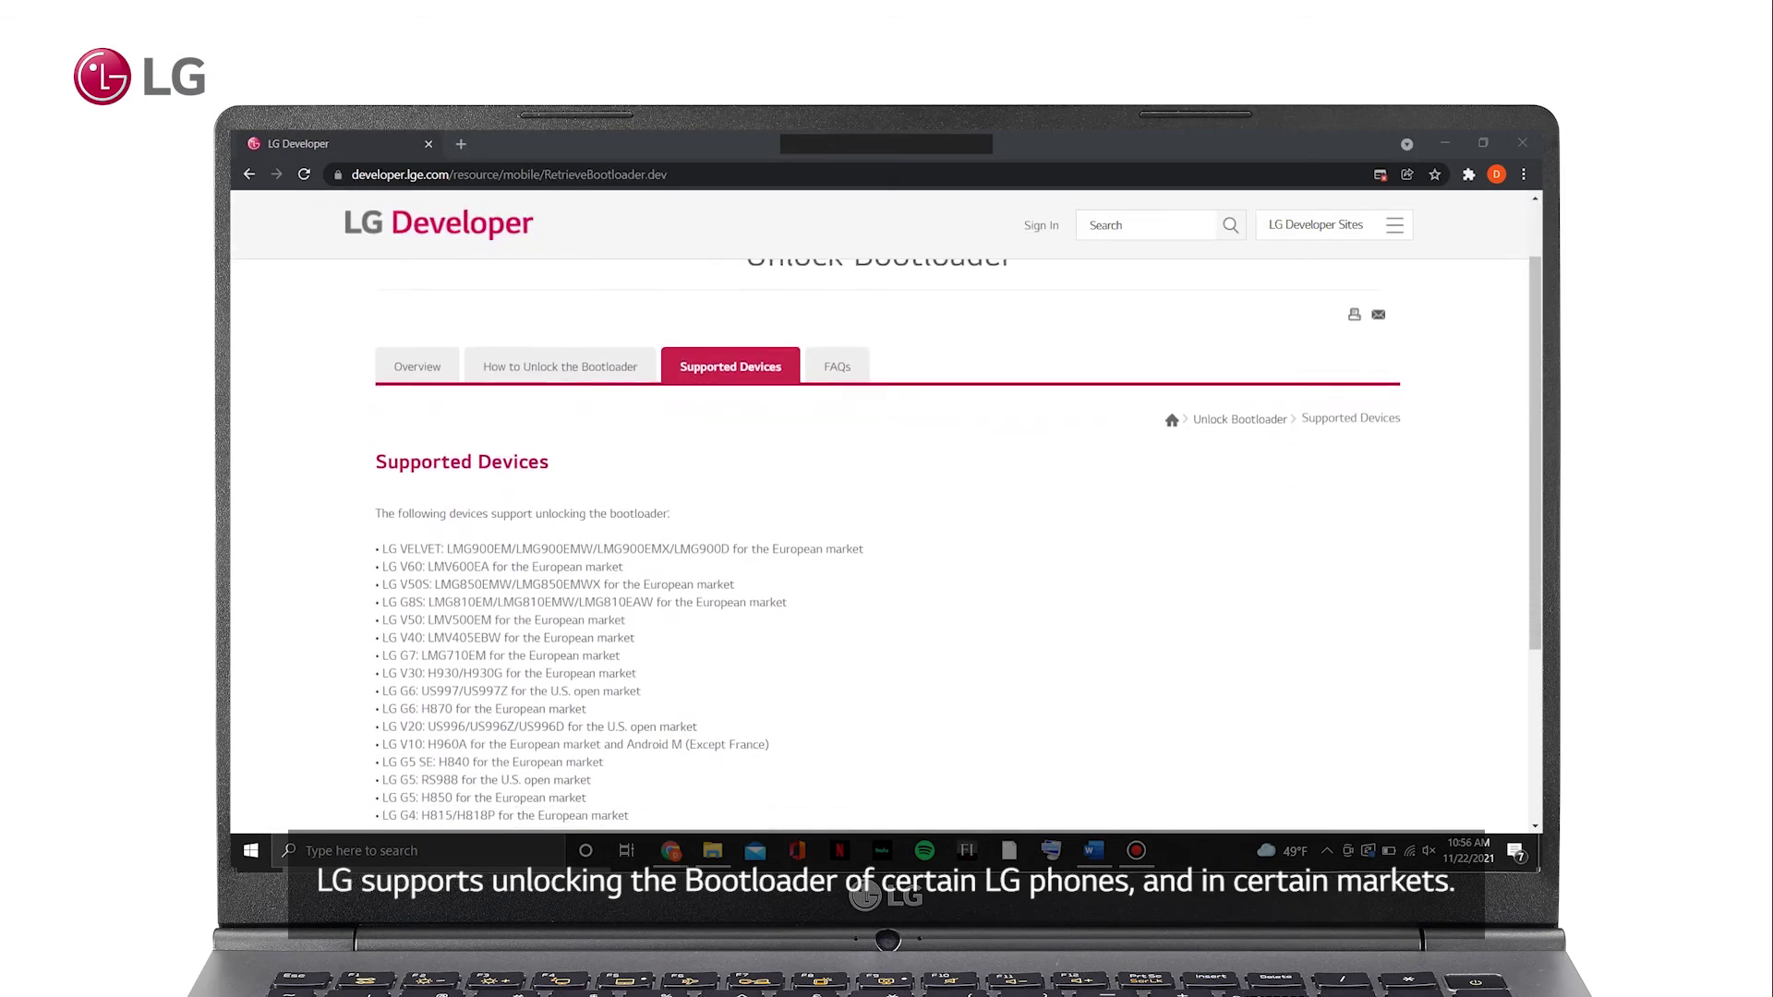
{"action": "scroll", "coordinate": [887, 540], "scroll_direction": "down", "scroll_amount": 1}
{"action": "scroll", "coordinate": [886, 540], "scroll_direction": "down", "scroll_amount": 1}
{"action": "scroll", "coordinate": [886, 541], "scroll_direction": "down", "scroll_amount": 1}
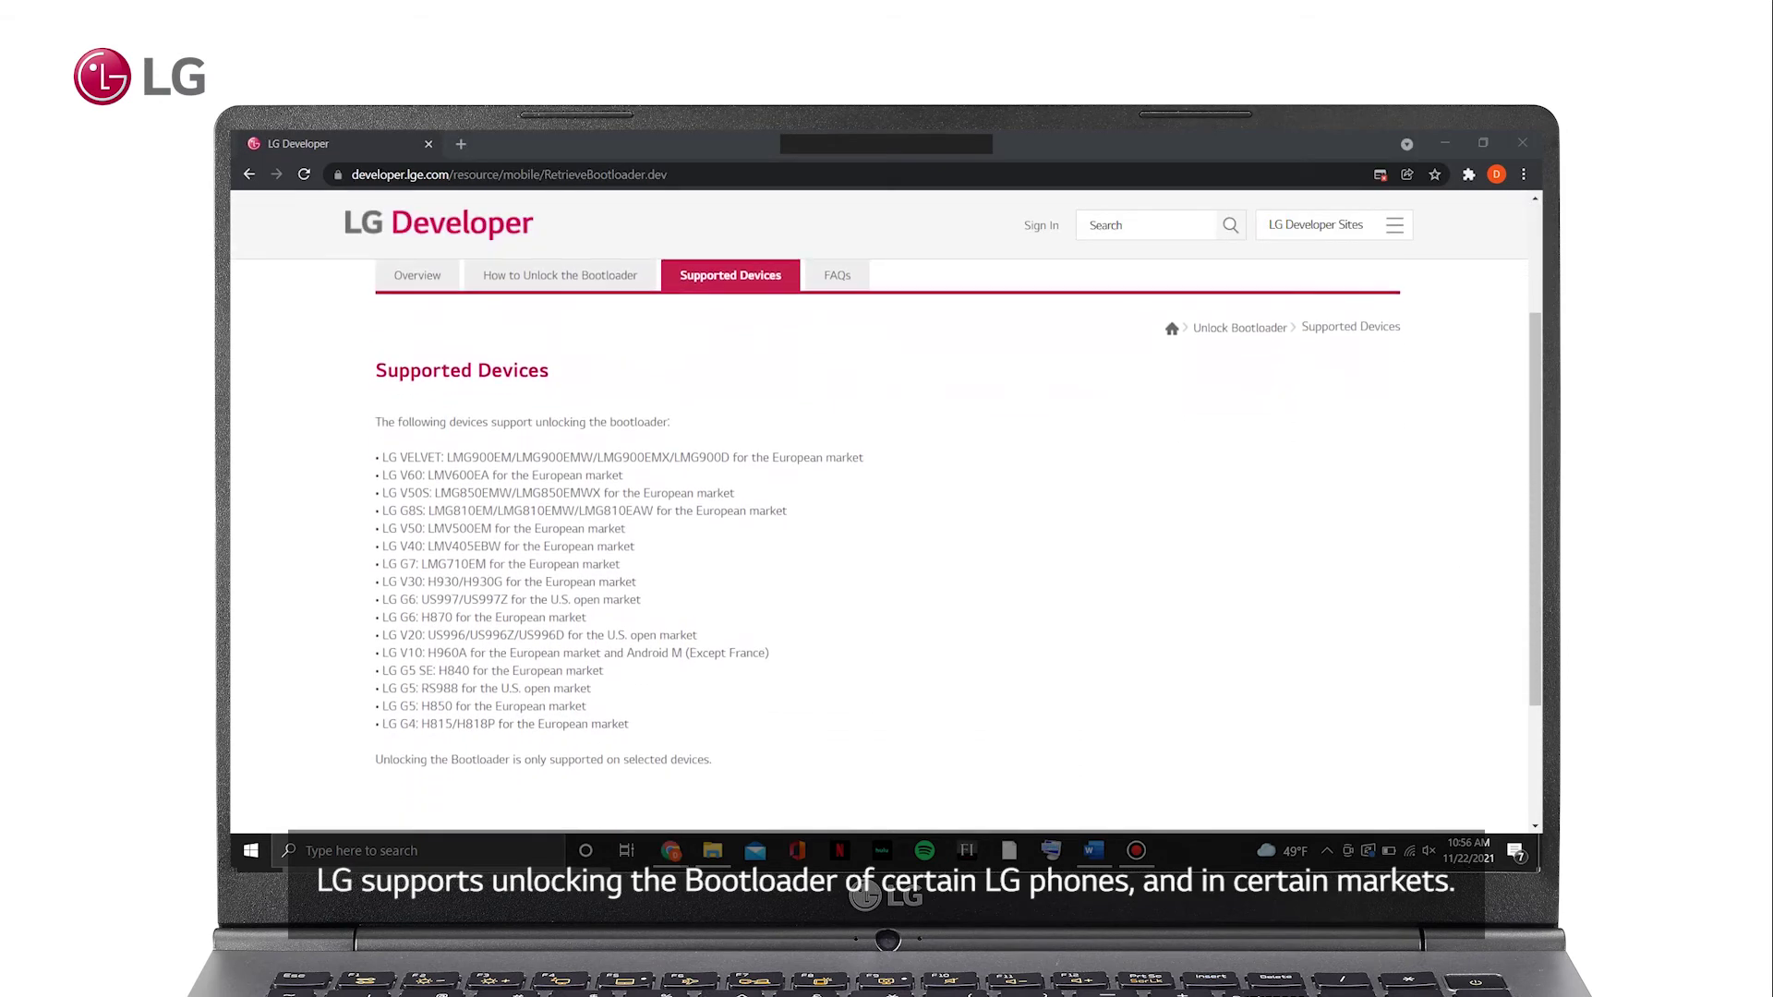
{"action": "scroll", "coordinate": [887, 541], "scroll_direction": "down", "scroll_amount": 1}
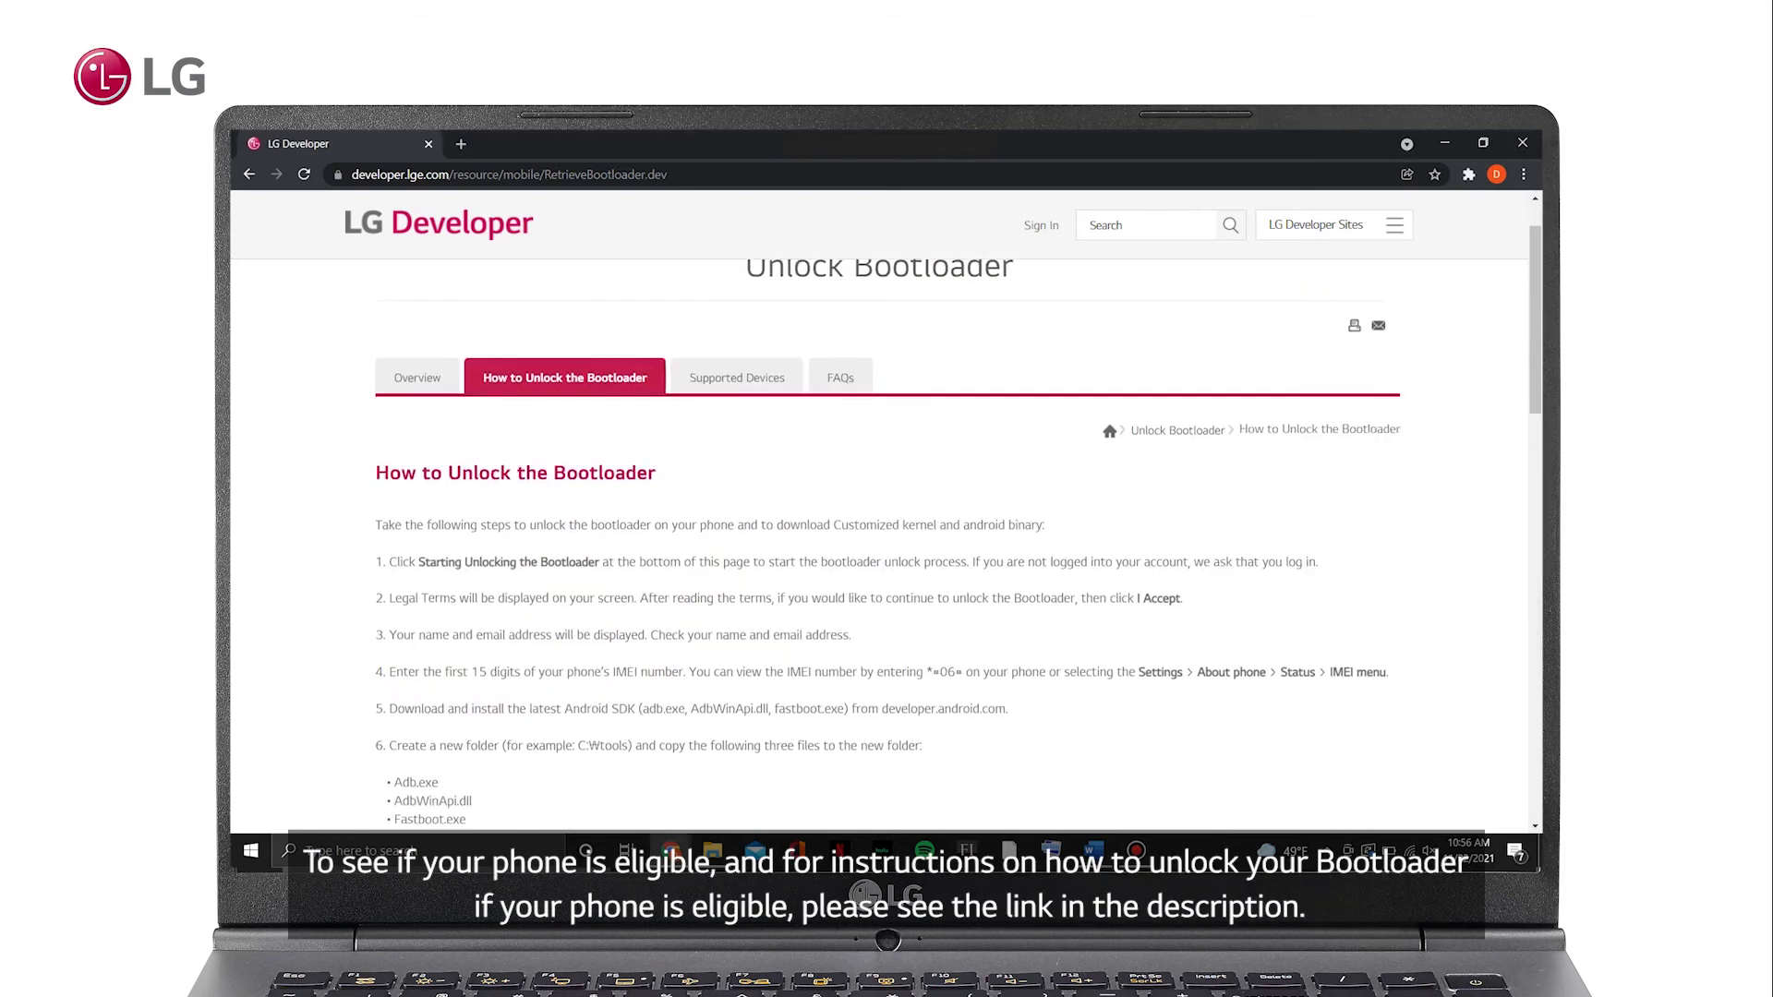
{"action": "scroll", "coordinate": [888, 540], "scroll_direction": "down", "scroll_amount": 1}
{"action": "scroll", "coordinate": [887, 540], "scroll_direction": "down", "scroll_amount": 1}
{"action": "scroll", "coordinate": [886, 541], "scroll_direction": "down", "scroll_amount": 1}
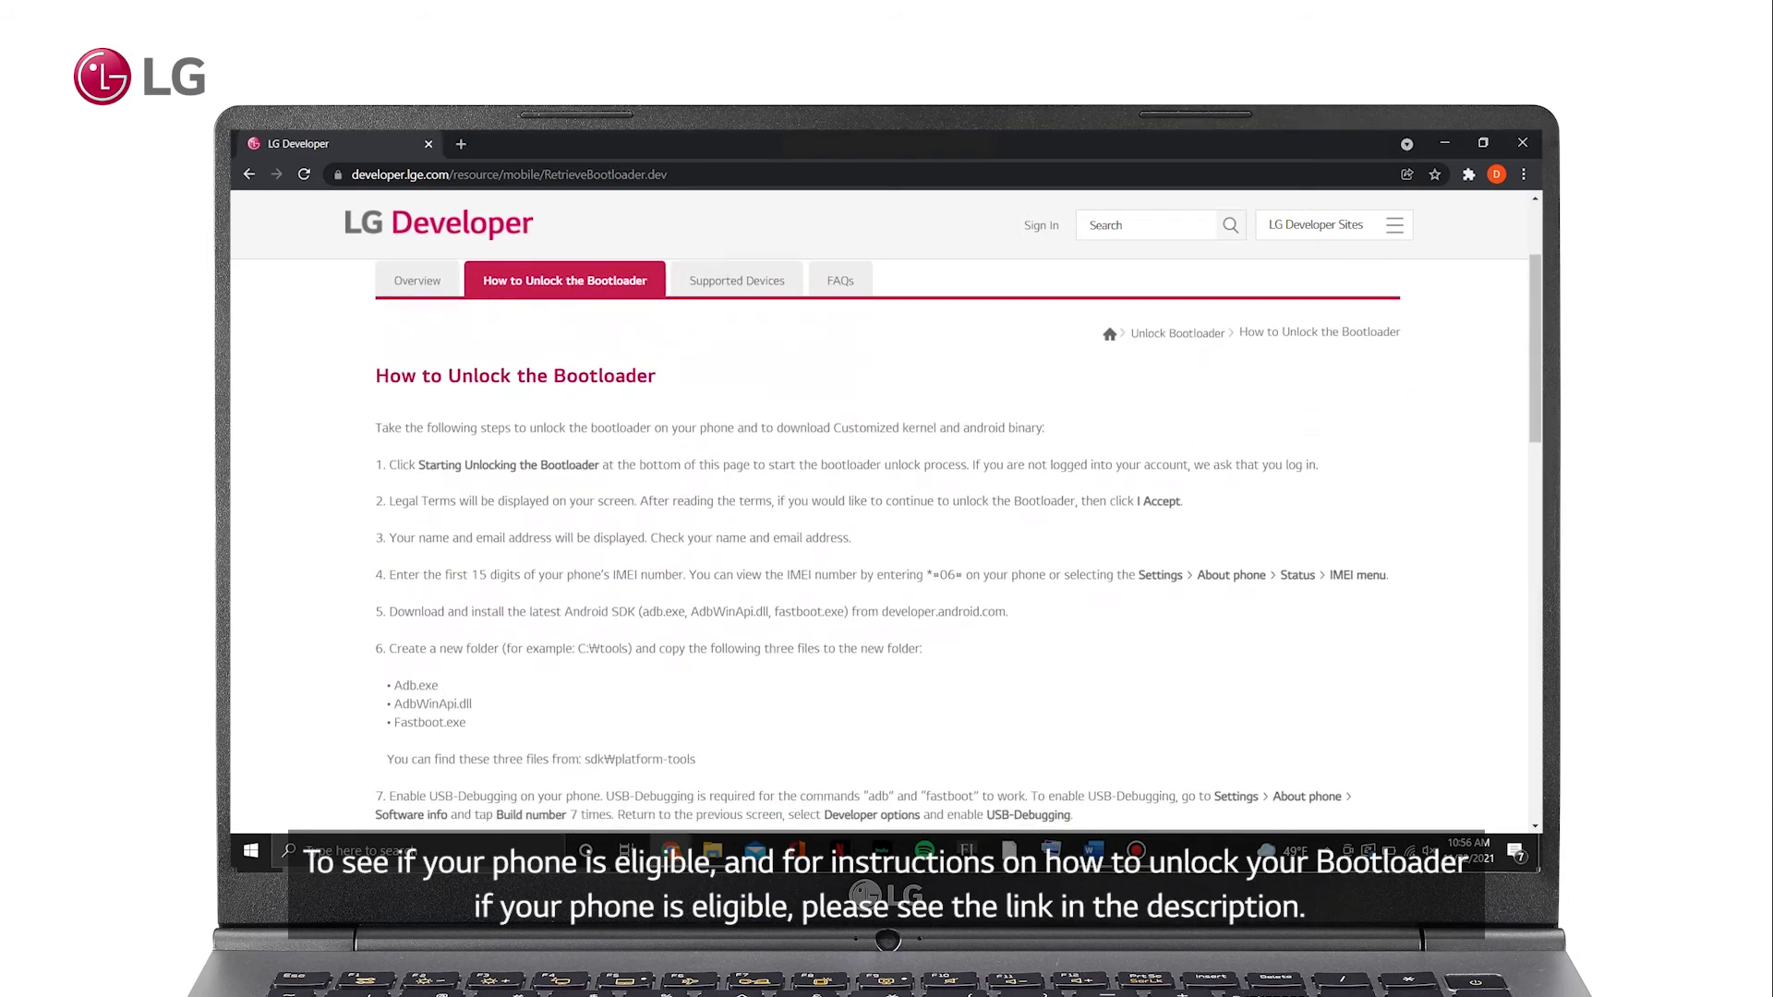
{"action": "scroll", "coordinate": [887, 541], "scroll_direction": "down", "scroll_amount": 1}
{"action": "scroll", "coordinate": [887, 540], "scroll_direction": "down", "scroll_amount": 1}
{"action": "scroll", "coordinate": [887, 541], "scroll_direction": "down", "scroll_amount": 1}
{"action": "scroll", "coordinate": [886, 540], "scroll_direction": "down", "scroll_amount": 1}
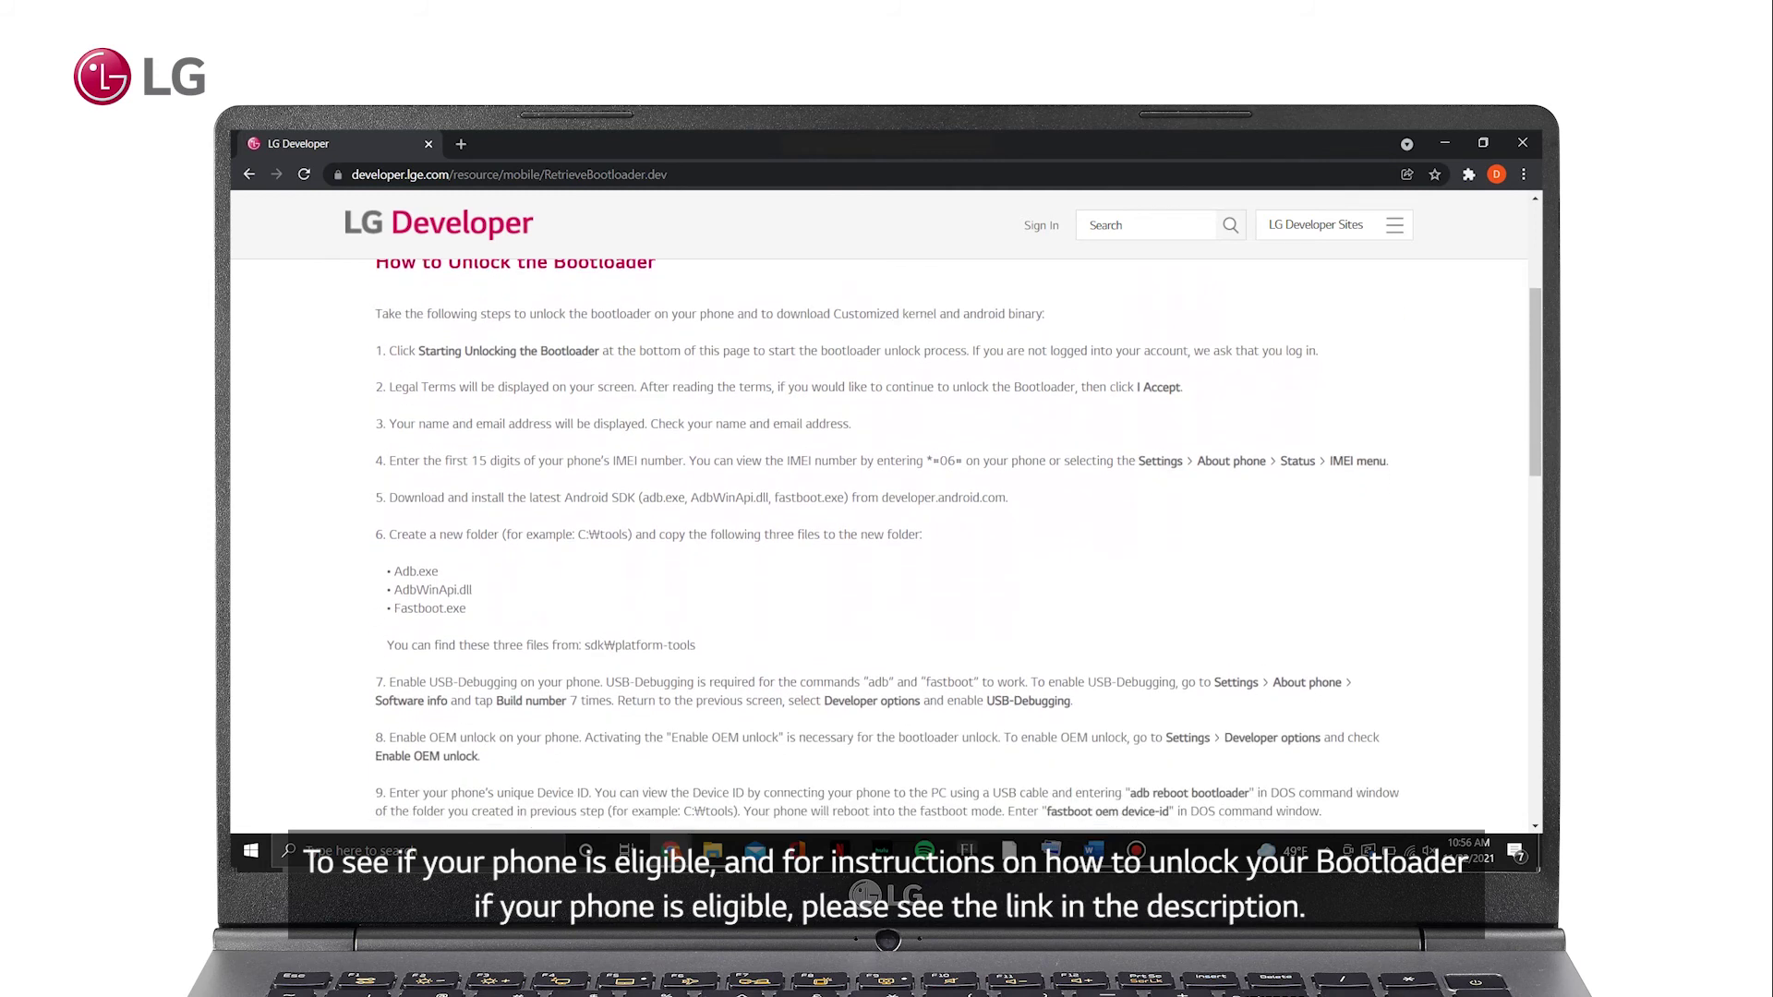
{"action": "scroll", "coordinate": [888, 540], "scroll_direction": "down", "scroll_amount": 1}
{"action": "scroll", "coordinate": [887, 540], "scroll_direction": "down", "scroll_amount": 1}
{"action": "scroll", "coordinate": [886, 540], "scroll_direction": "down", "scroll_amount": 1}
{"action": "scroll", "coordinate": [887, 540], "scroll_direction": "down", "scroll_amount": 1}
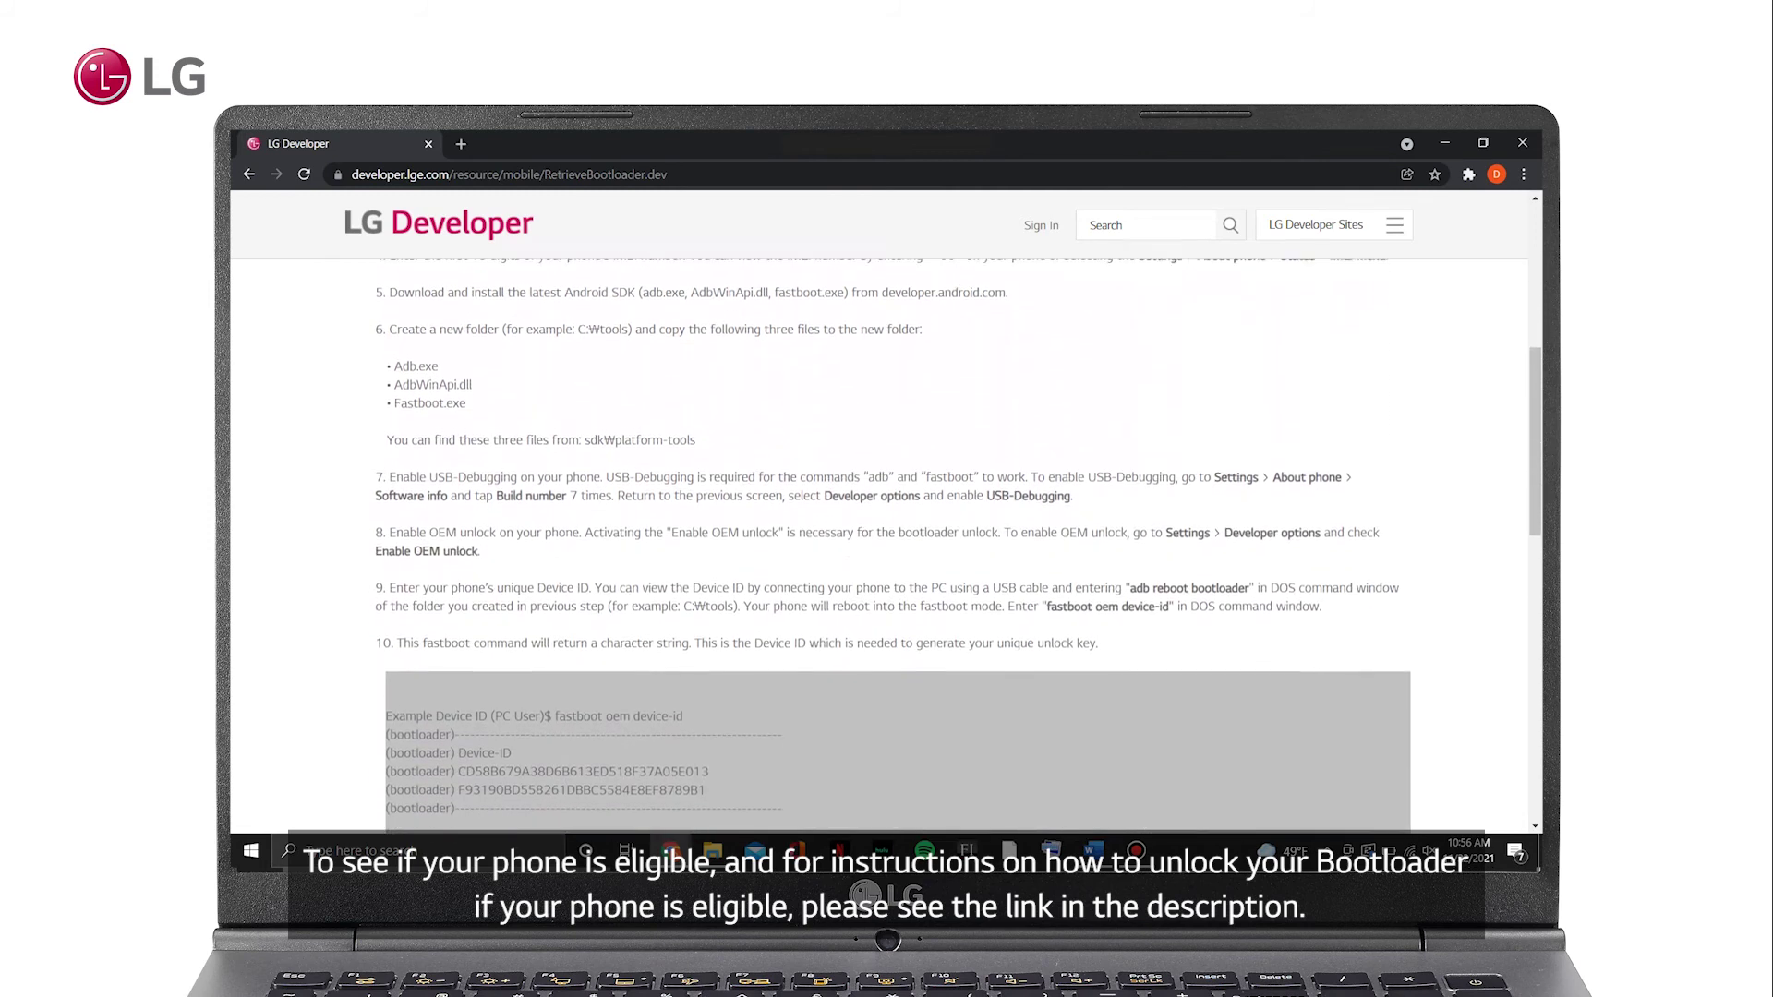
{"action": "scroll", "coordinate": [887, 541], "scroll_direction": "down", "scroll_amount": 1}
{"action": "scroll", "coordinate": [887, 541], "scroll_direction": "down", "scroll_amount": 1}
{"action": "scroll", "coordinate": [887, 540], "scroll_direction": "down", "scroll_amount": 1}
{"action": "scroll", "coordinate": [886, 540], "scroll_direction": "down", "scroll_amount": 1}
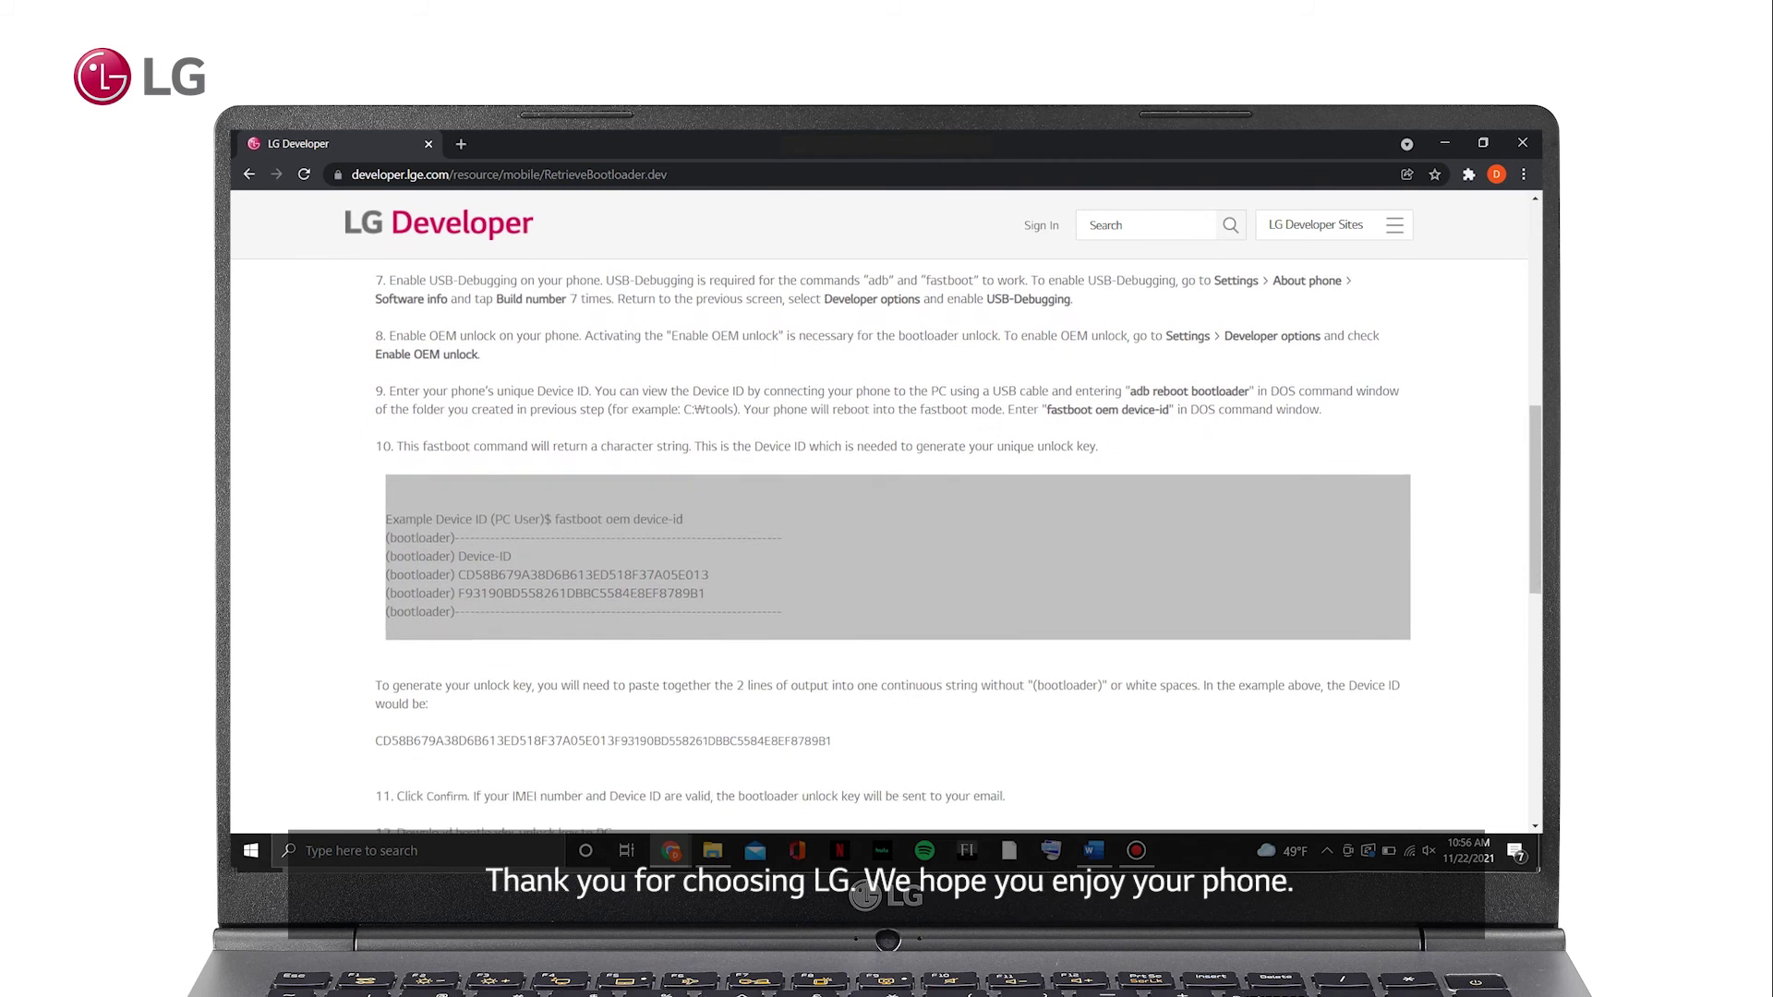
{"action": "scroll", "coordinate": [887, 546], "scroll_direction": "down", "scroll_amount": 1}
{"action": "scroll", "coordinate": [886, 547], "scroll_direction": "down", "scroll_amount": 1}
{"action": "scroll", "coordinate": [886, 545], "scroll_direction": "down", "scroll_amount": 1}
{"action": "scroll", "coordinate": [888, 547], "scroll_direction": "down", "scroll_amount": 1}
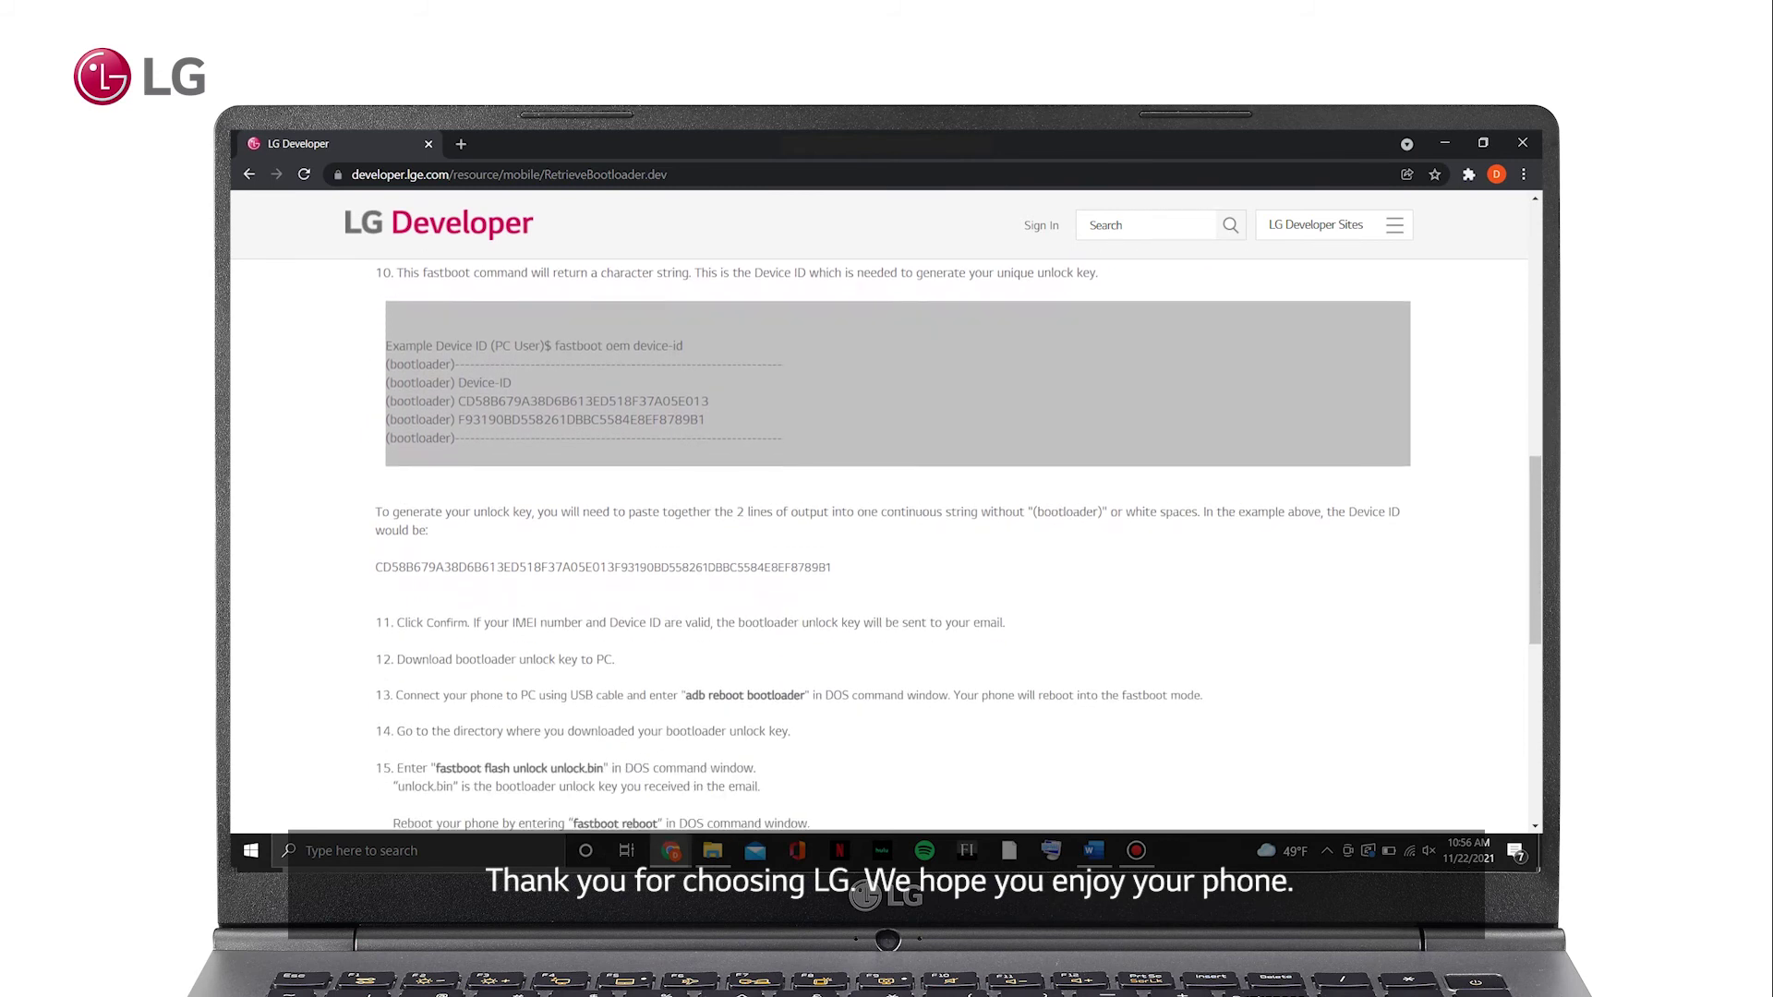
{"action": "scroll", "coordinate": [887, 545], "scroll_direction": "down", "scroll_amount": 1}
{"action": "scroll", "coordinate": [886, 546], "scroll_direction": "down", "scroll_amount": 1}
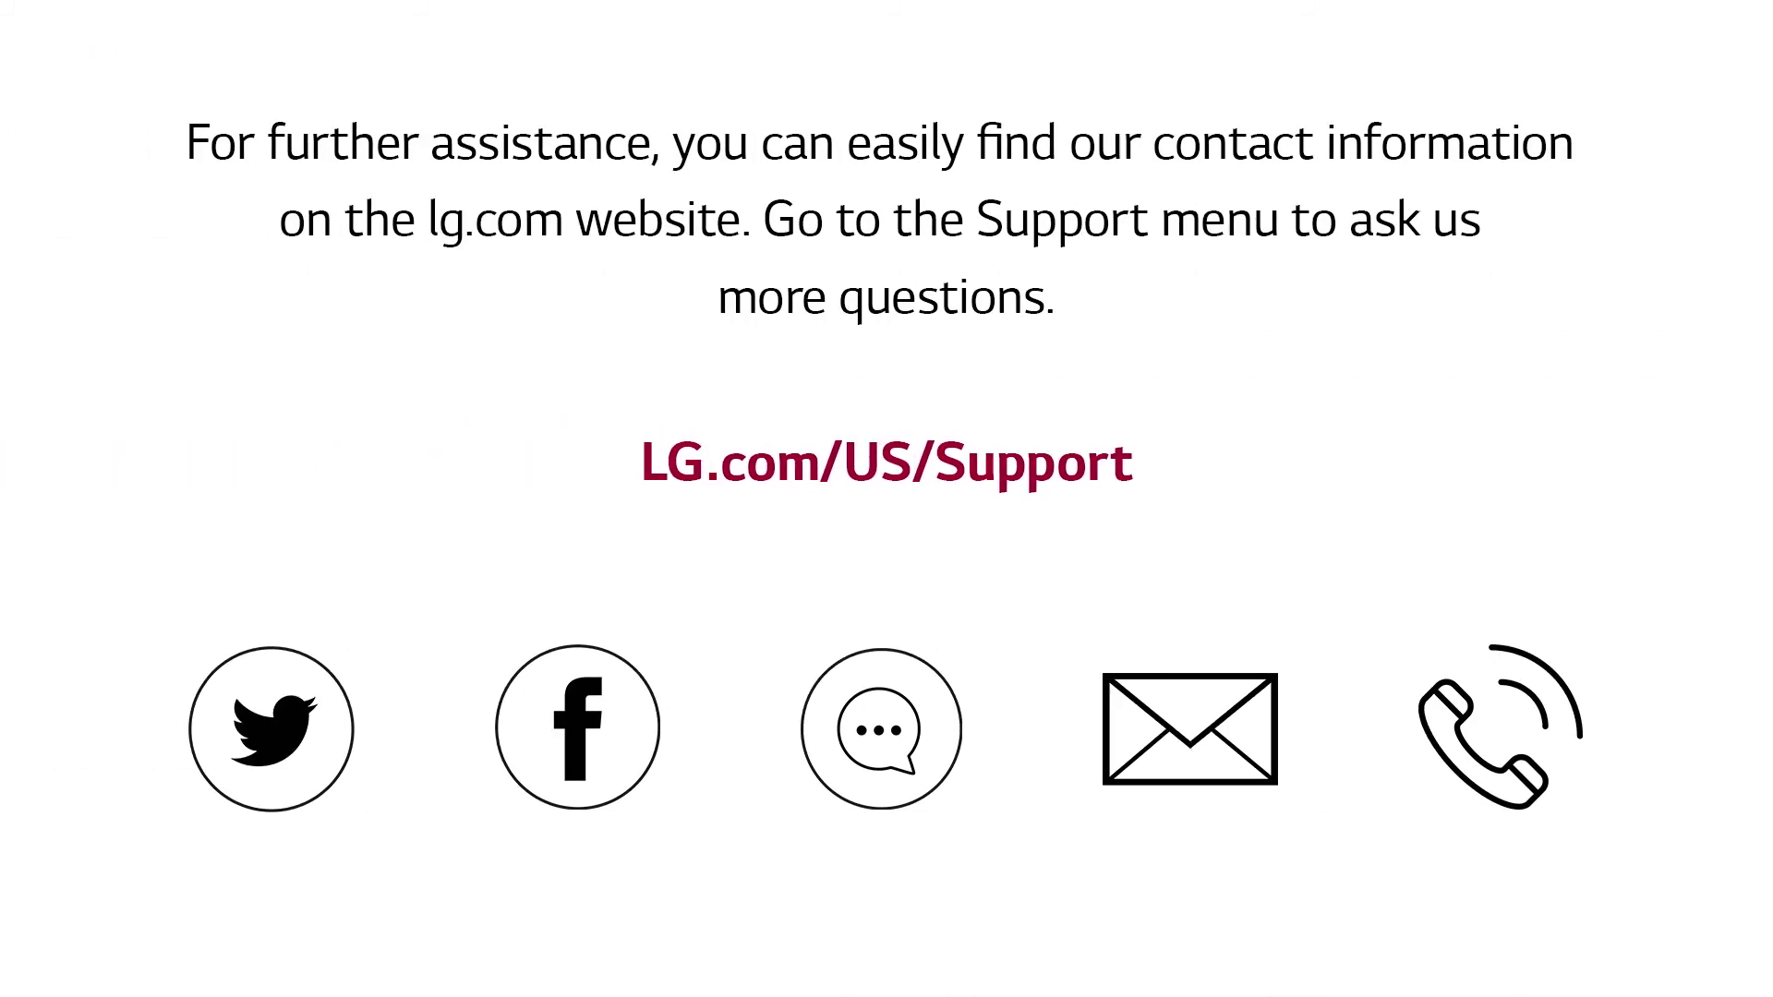